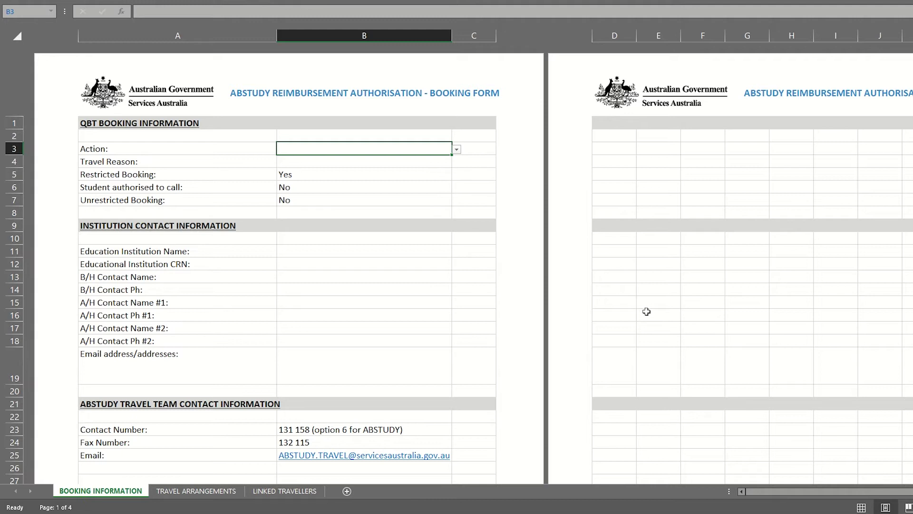
Choose Reimbursement in the B3 Action dropdown and School Vacation in the B4 Travel Reason dropdown.
{"action": "left_click", "coordinate": [457, 150]}
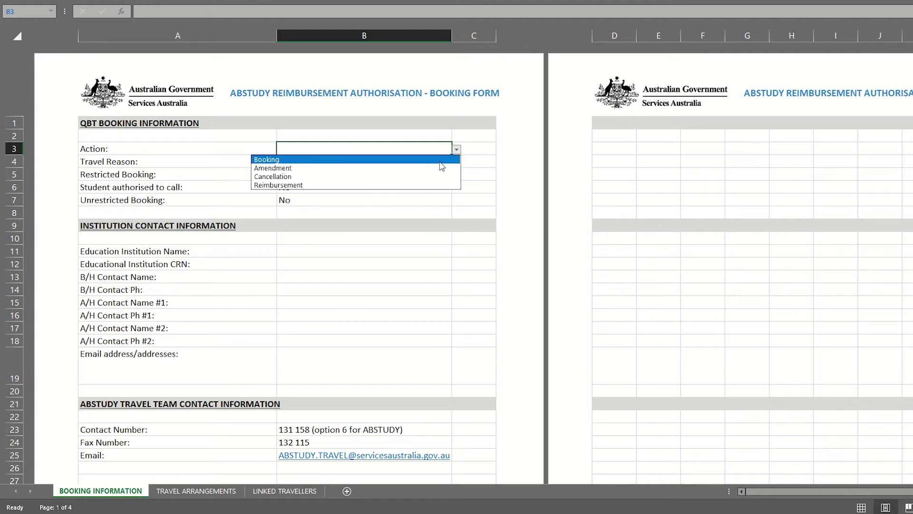
{"action": "left_click", "coordinate": [421, 185]}
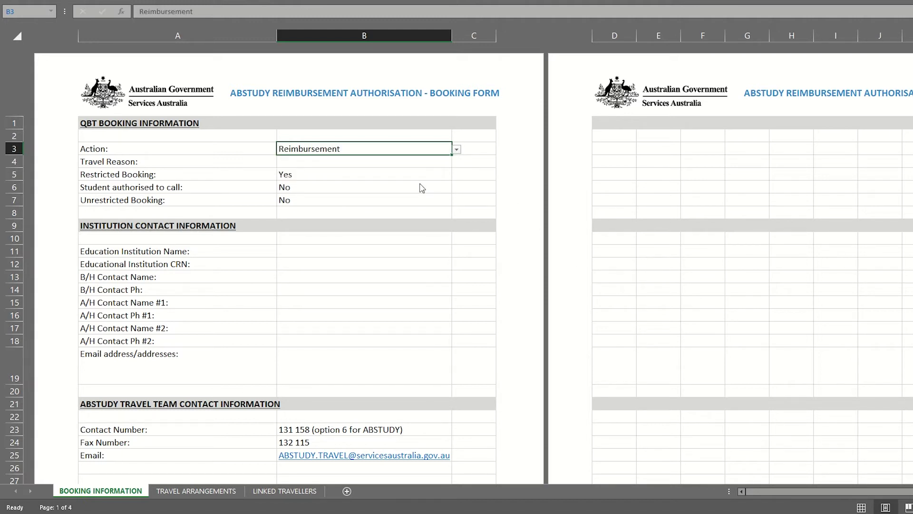
{"action": "left_click", "coordinate": [430, 163]}
{"action": "left_click", "coordinate": [457, 163]}
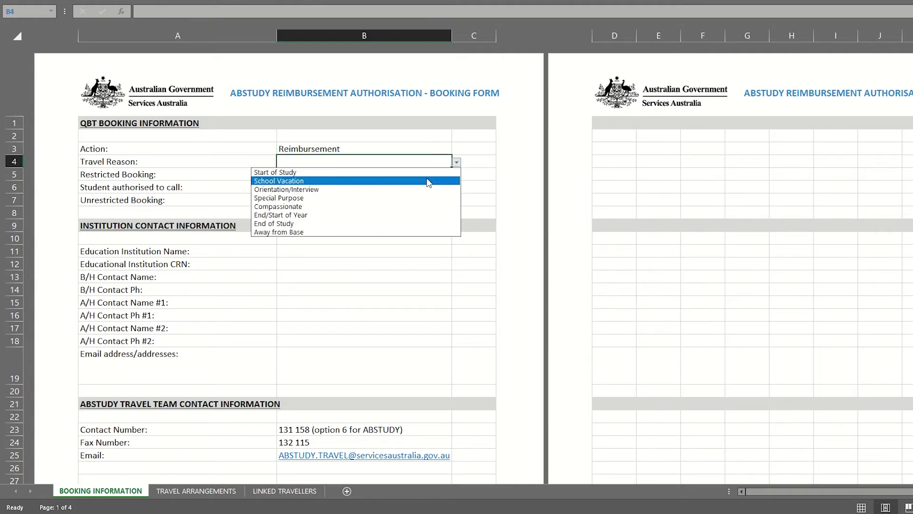
{"action": "left_click", "coordinate": [429, 181]}
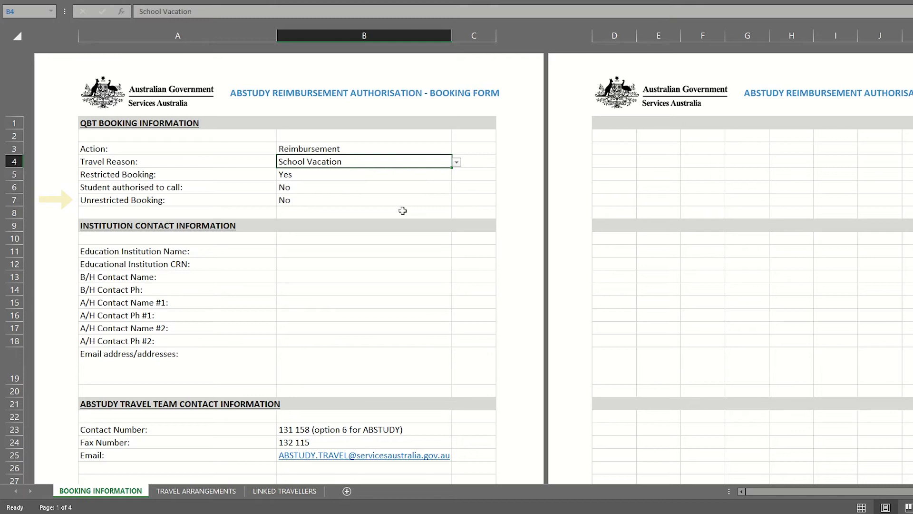
Enter 'West Archer High School' as the education institution, then move to the Travel Arrangements sheet.
{"action": "left_click", "coordinate": [374, 251]}
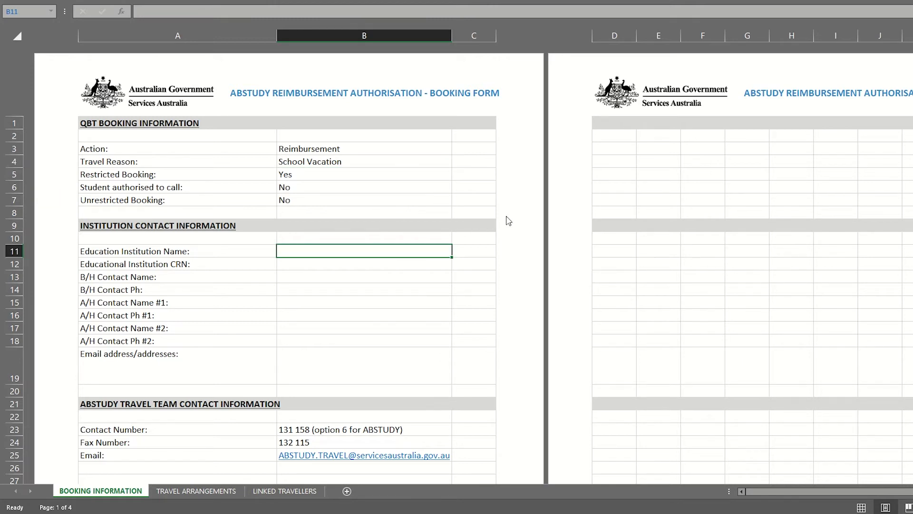
{"action": "type", "text": "West Arch"}
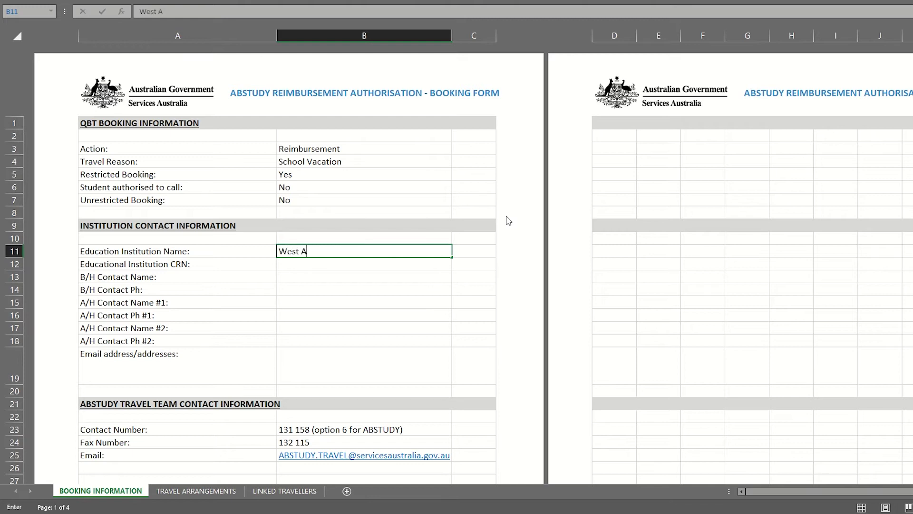
{"action": "type", "text": "er High School"}
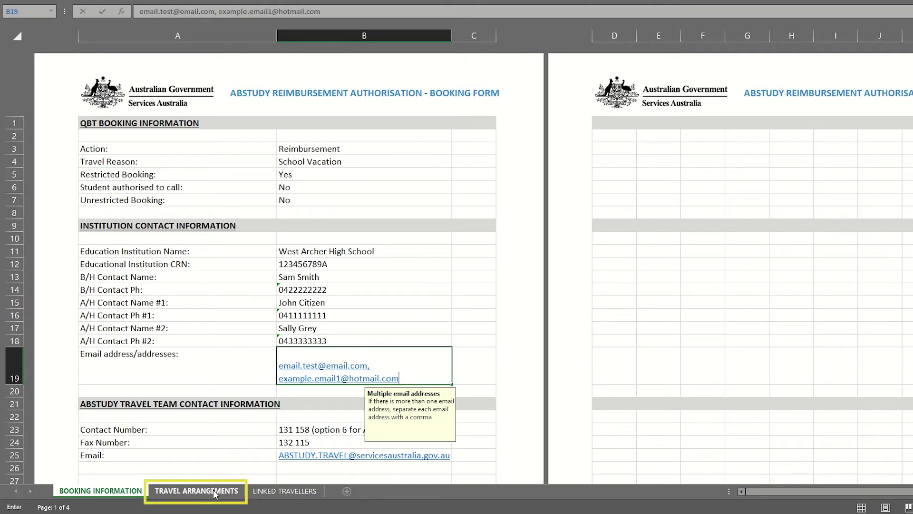
{"action": "left_click", "coordinate": [201, 493]}
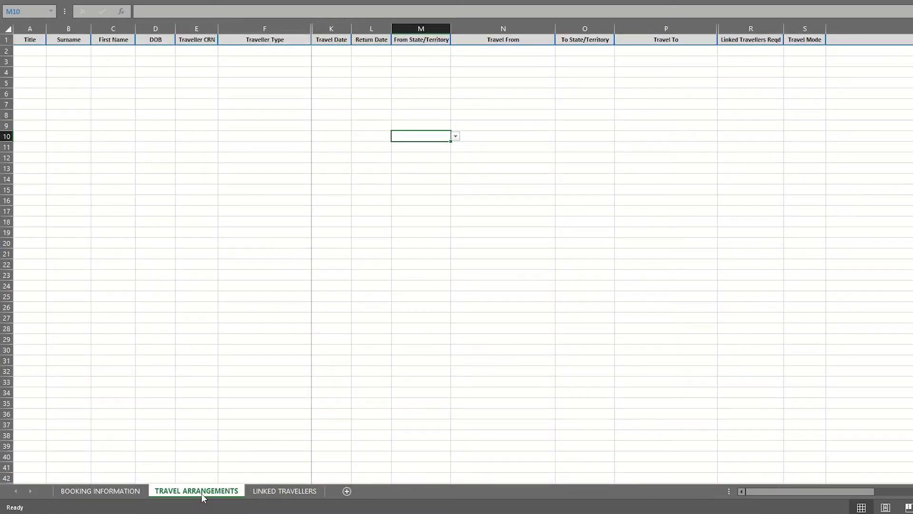
Select the first traveller row on Travel Arrangements to begin entering traveller details.
{"action": "left_click", "coordinate": [302, 50]}
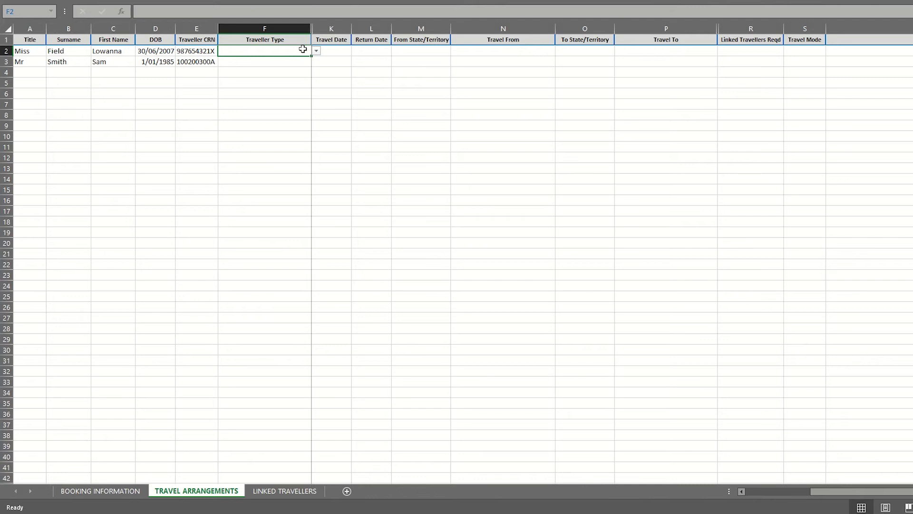
Set traveller types to Student and Supervisor and enter the 24/06/2022 and 18/07/2022 dates.
{"action": "left_click", "coordinate": [316, 51]}
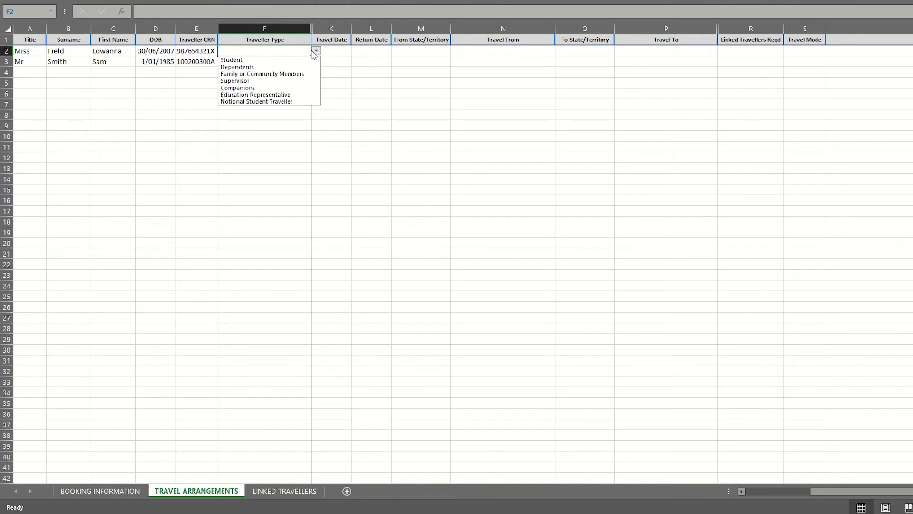
{"action": "left_click", "coordinate": [299, 60]}
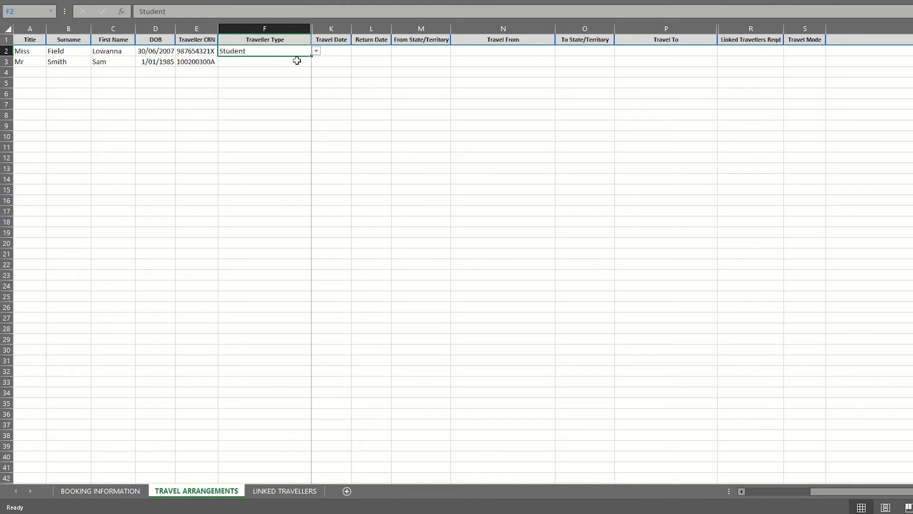
{"action": "left_click", "coordinate": [296, 62]}
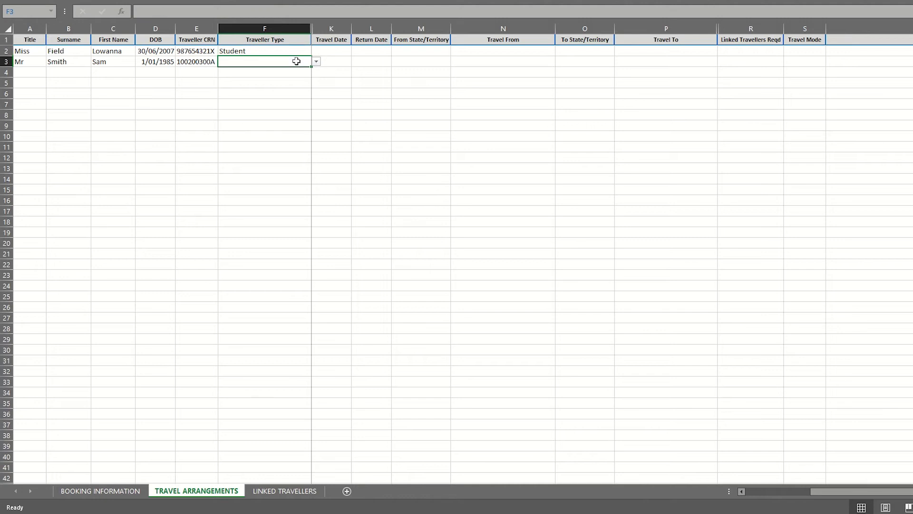
{"action": "left_click", "coordinate": [316, 62]}
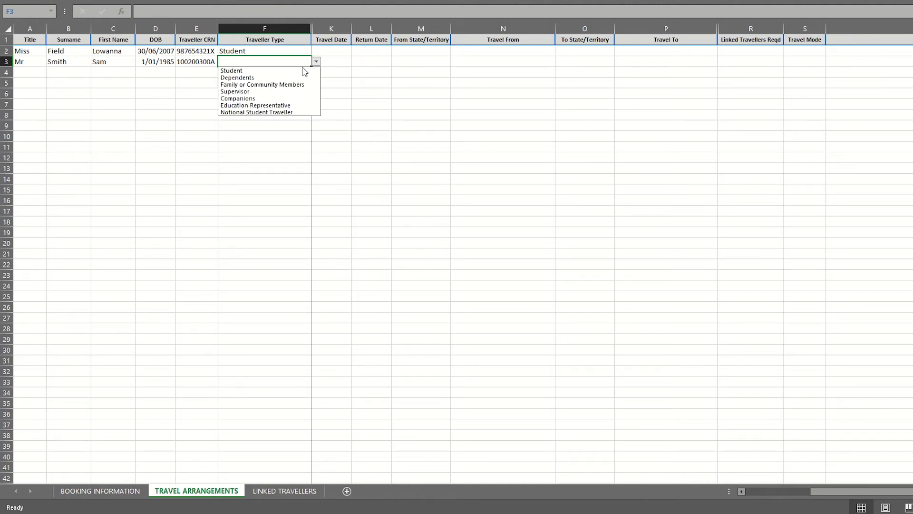
{"action": "left_click", "coordinate": [287, 92]}
{"action": "type", "text": "2022"}
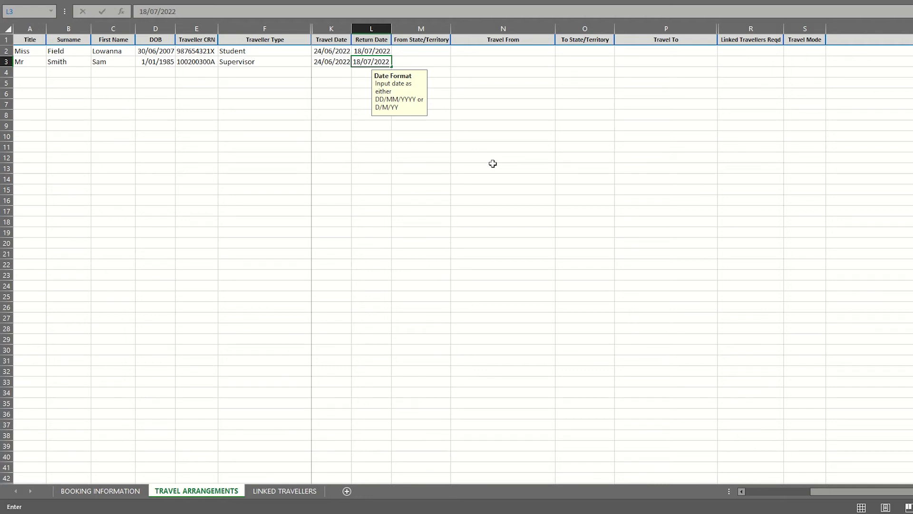
Set the departure state to QLD for both the student and the supervisor.
{"action": "left_click", "coordinate": [436, 52]}
{"action": "left_click", "coordinate": [456, 51]}
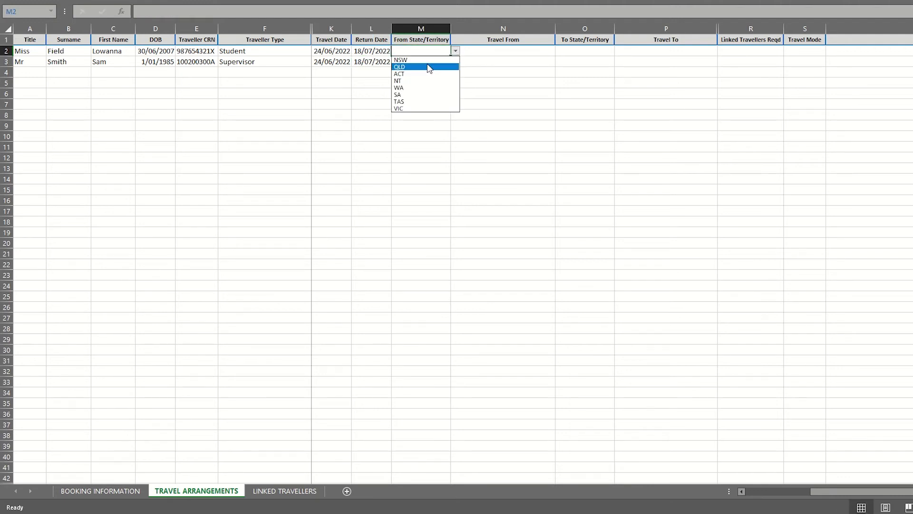
{"action": "left_click", "coordinate": [443, 63]}
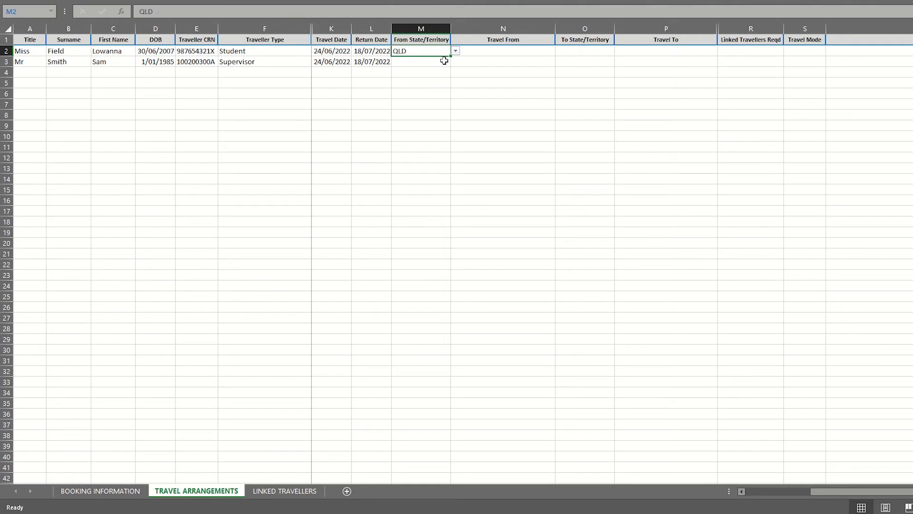
{"action": "left_click", "coordinate": [444, 61]}
{"action": "left_click", "coordinate": [455, 62]}
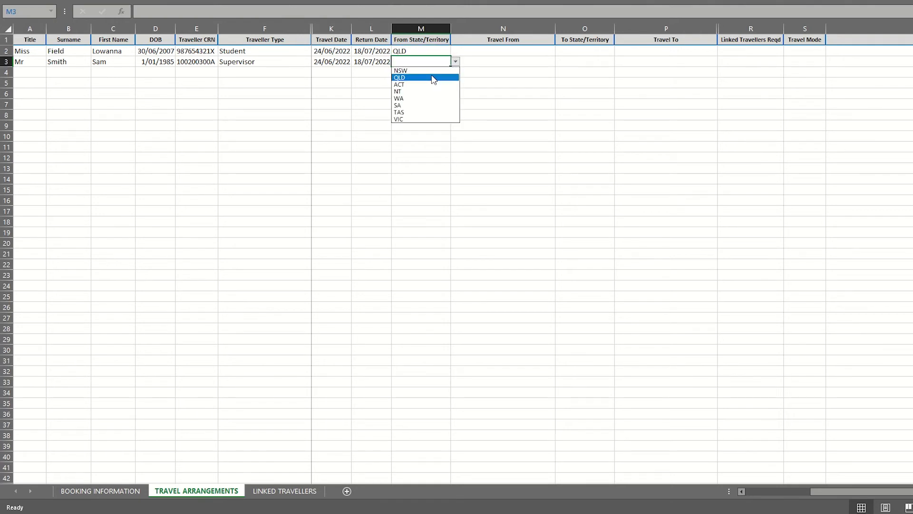
{"action": "left_click", "coordinate": [434, 78]}
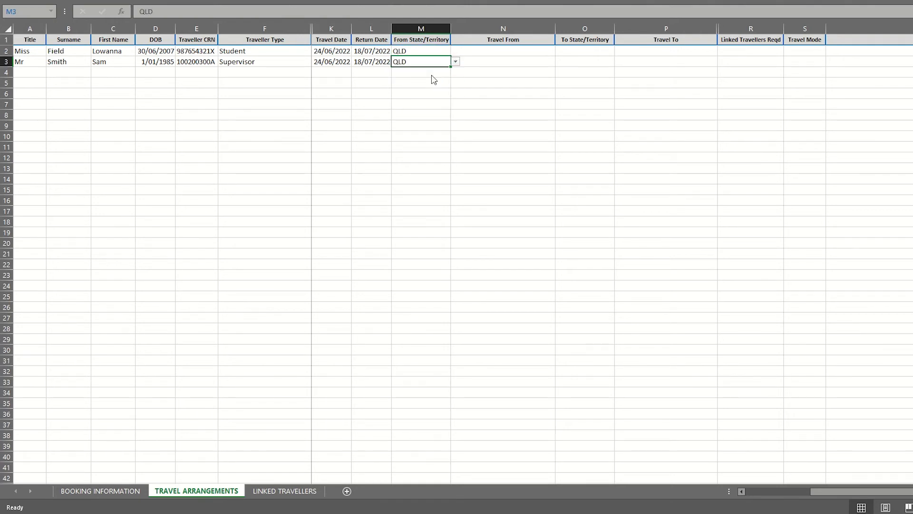
Choose TOWNSVILLE as the student's Travel From town and open the supervisor's town list.
{"action": "left_click", "coordinate": [520, 52]}
{"action": "left_click", "coordinate": [560, 50]}
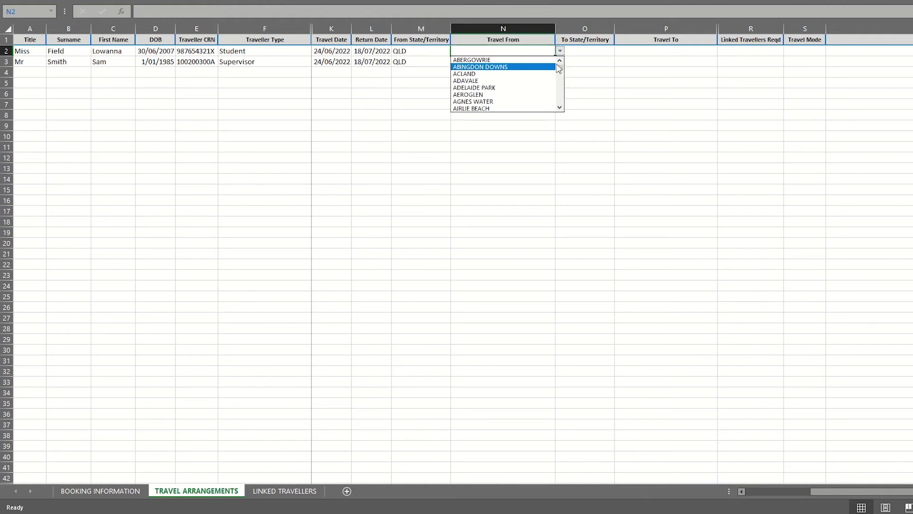
{"action": "left_click_drag", "start_coordinate": [560, 64], "coordinate": [559, 113]}
{"action": "left_click", "coordinate": [533, 88]}
{"action": "left_click", "coordinate": [545, 62]}
{"action": "left_click", "coordinate": [560, 62]}
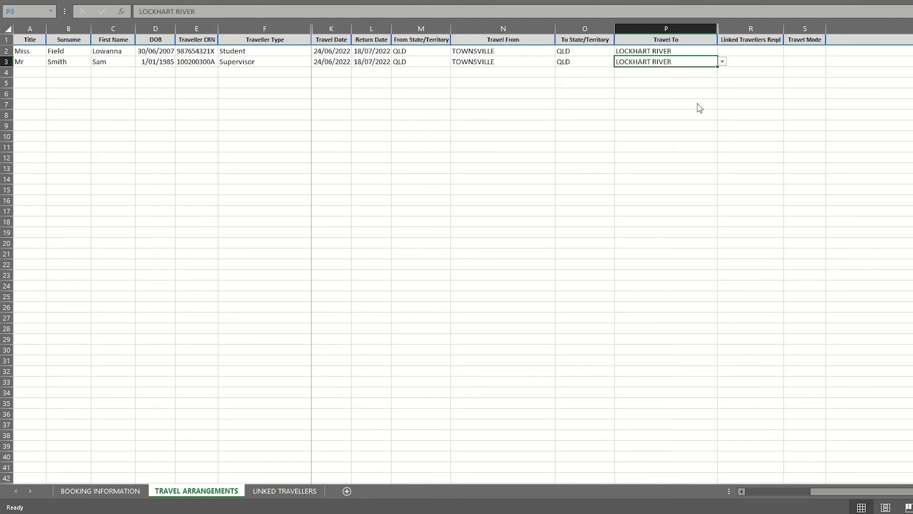
Set Linked Travellers Reqd to Yes for both the student and the supervisor.
{"action": "left_click", "coordinate": [768, 53]}
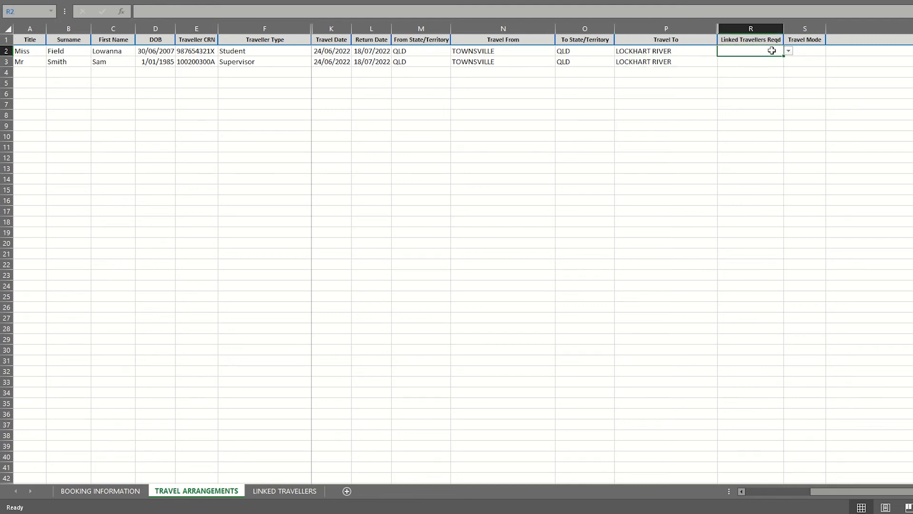
{"action": "left_click", "coordinate": [788, 50]}
{"action": "left_click", "coordinate": [772, 60]}
{"action": "left_click", "coordinate": [771, 63]}
{"action": "left_click", "coordinate": [788, 61]}
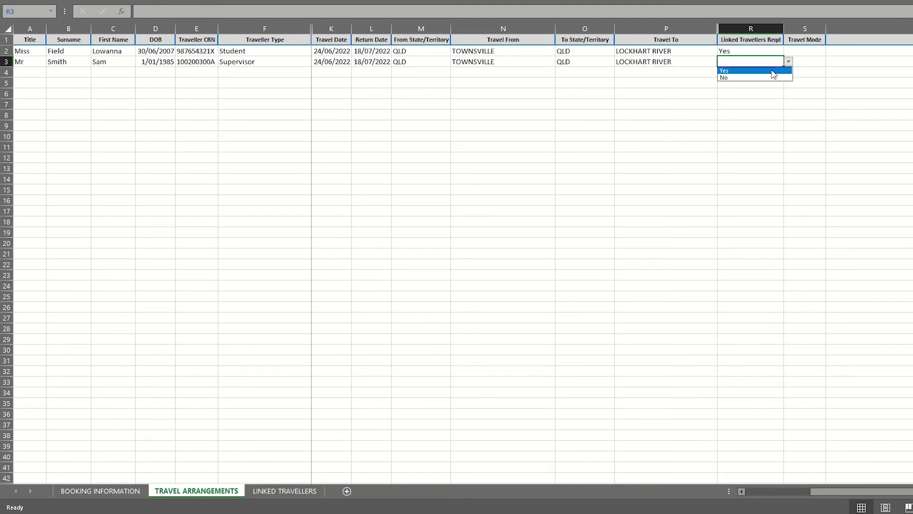
{"action": "left_click", "coordinate": [773, 74]}
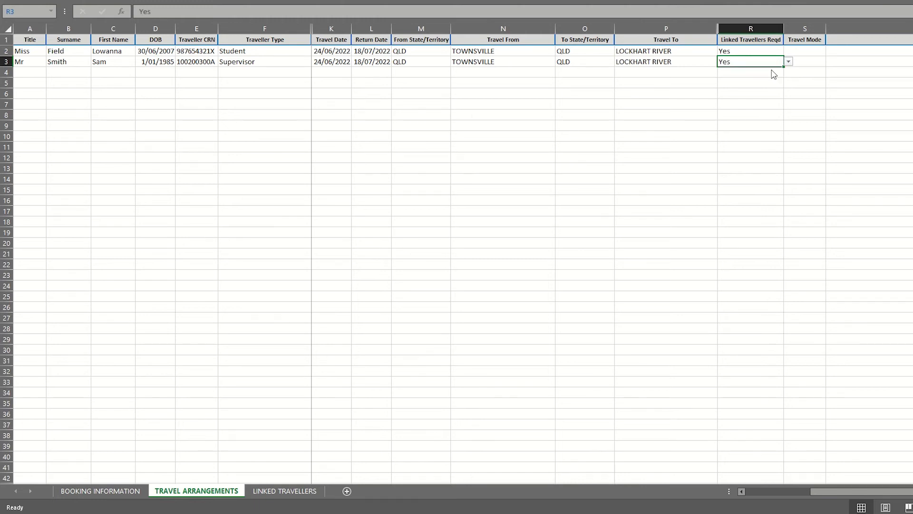
Set the Travel Mode to Air for both the student and the supervisor.
{"action": "left_click", "coordinate": [817, 53]}
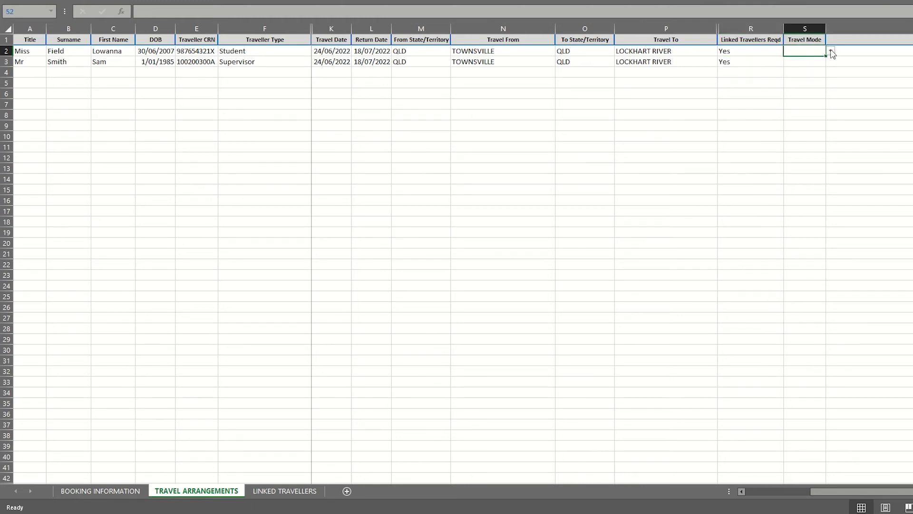
{"action": "left_click", "coordinate": [831, 51]}
{"action": "left_click", "coordinate": [821, 60]}
{"action": "left_click", "coordinate": [814, 62]}
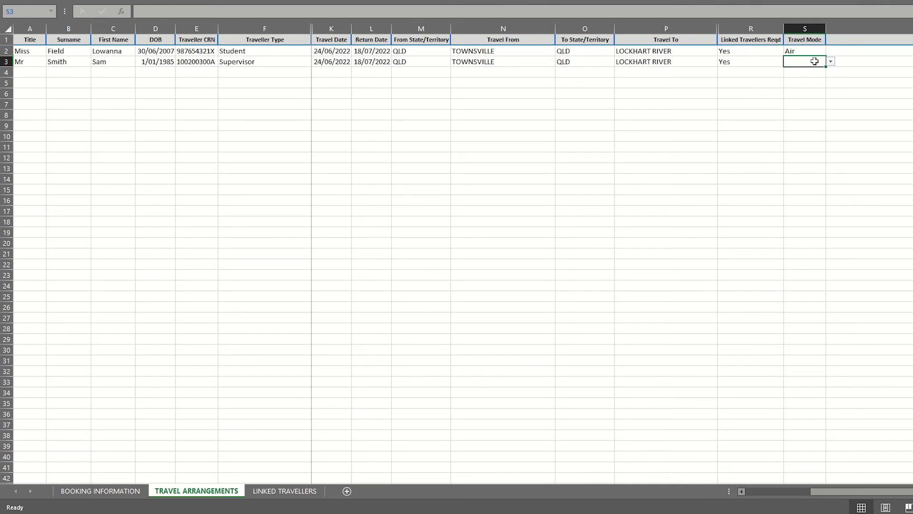
{"action": "left_click", "coordinate": [831, 62]}
{"action": "left_click", "coordinate": [821, 71]}
{"action": "scroll", "coordinate": [821, 71], "scroll_direction": "right", "scroll_amount": 3}
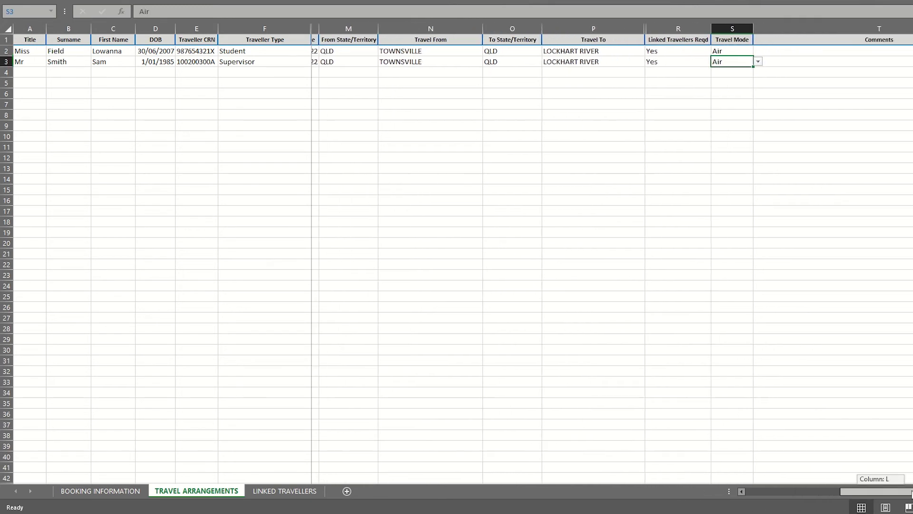
{"action": "scroll", "coordinate": [617, 260], "scroll_direction": "right", "scroll_amount": 2}
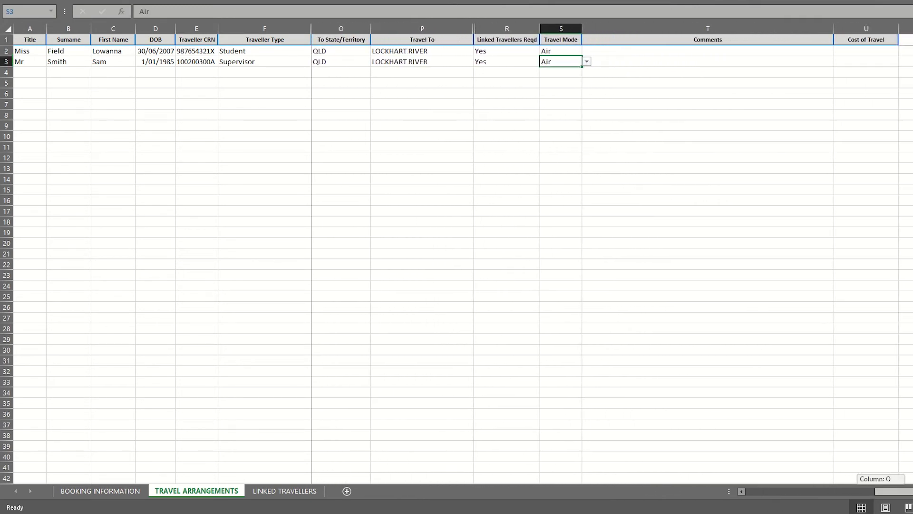
Add the comment 'Direct flight from Townsville to Lockhart River cancelled, flight changed' in the Comments column.
{"action": "left_click", "coordinate": [774, 52]}
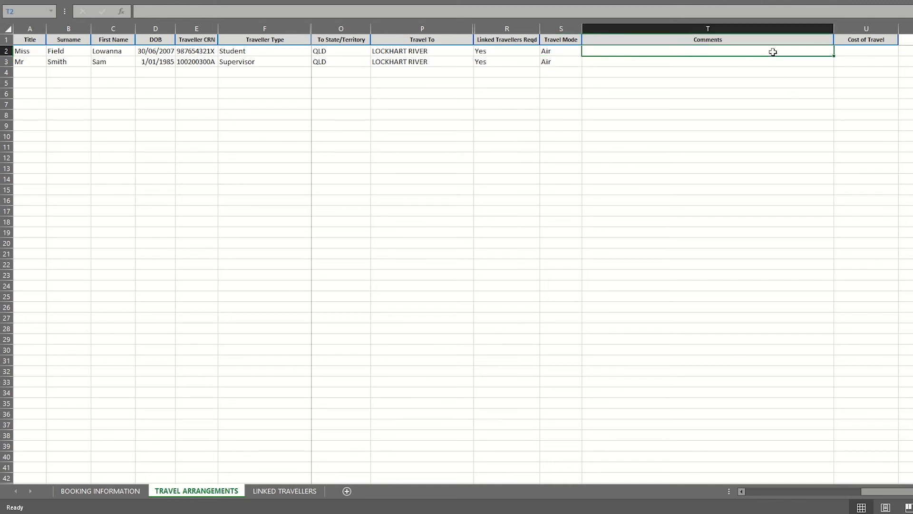
{"action": "type", "text": "Direct fli"}
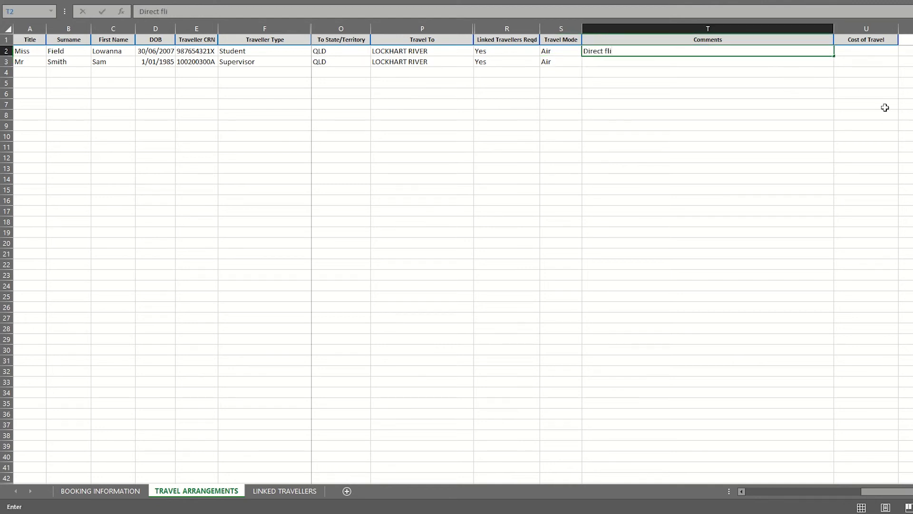
{"action": "type", "text": "ght from Townsville to Loc"}
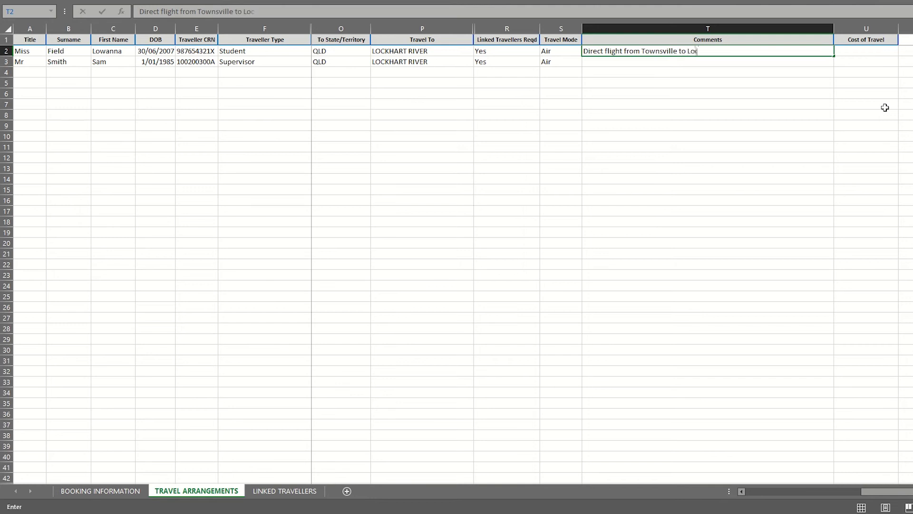
{"action": "type", "text": "khart River cancelled,"}
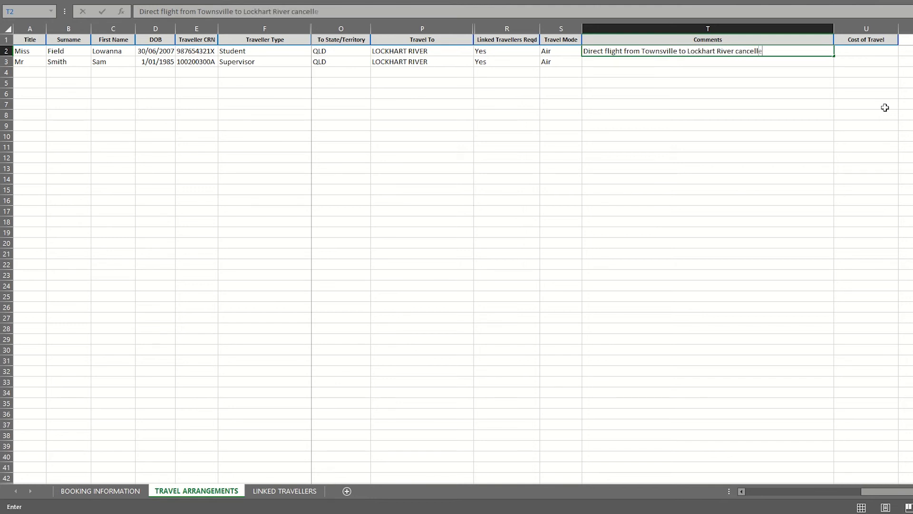
{"action": "type", "text": " flight changed to Townsville - Cairns - Lockh"}
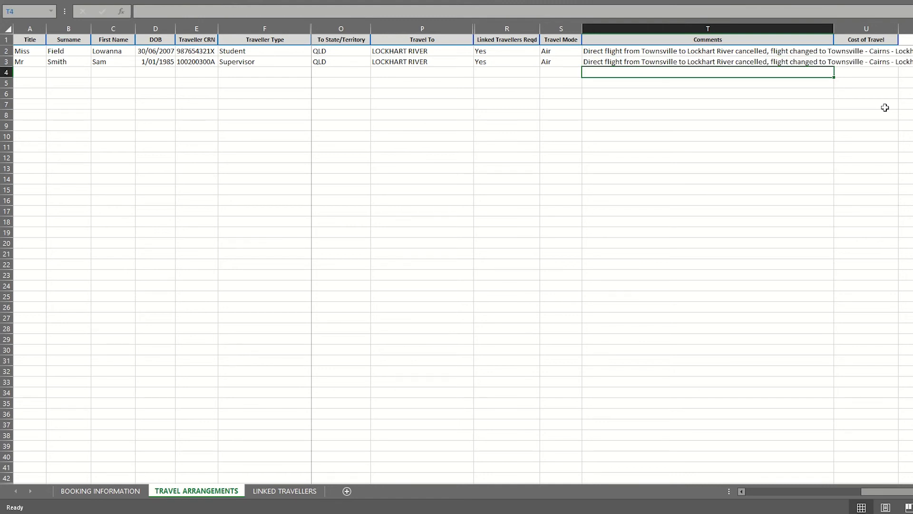
{"action": "left_click", "coordinate": [871, 39]}
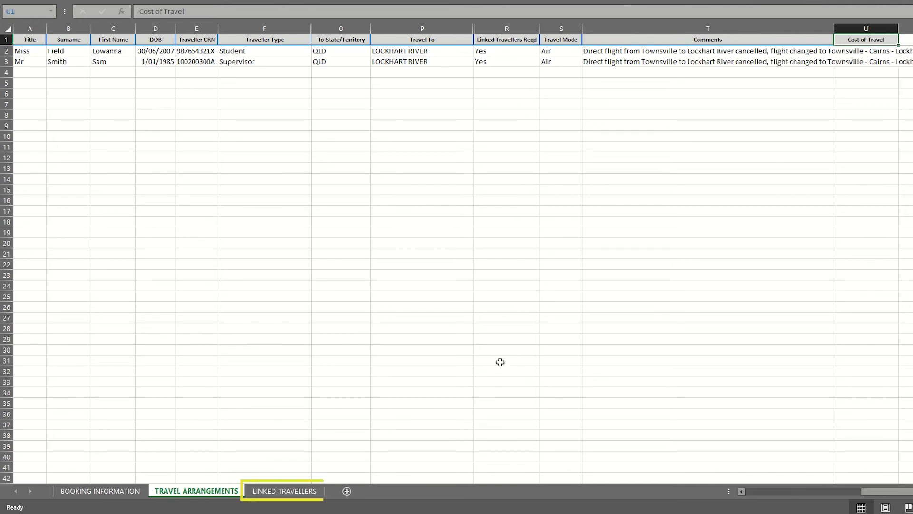
Switch to the LINKED TRAVELLERS sheet.
{"action": "left_click", "coordinate": [301, 494]}
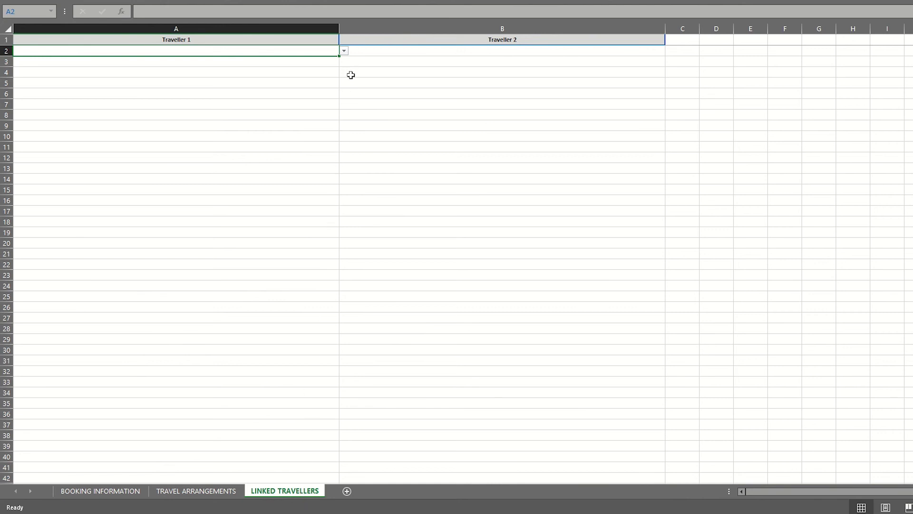
Pick the student in the A2 Traveller 1 dropdown and the supervisor in the B2 Traveller 2 dropdown.
{"action": "left_click", "coordinate": [345, 52]}
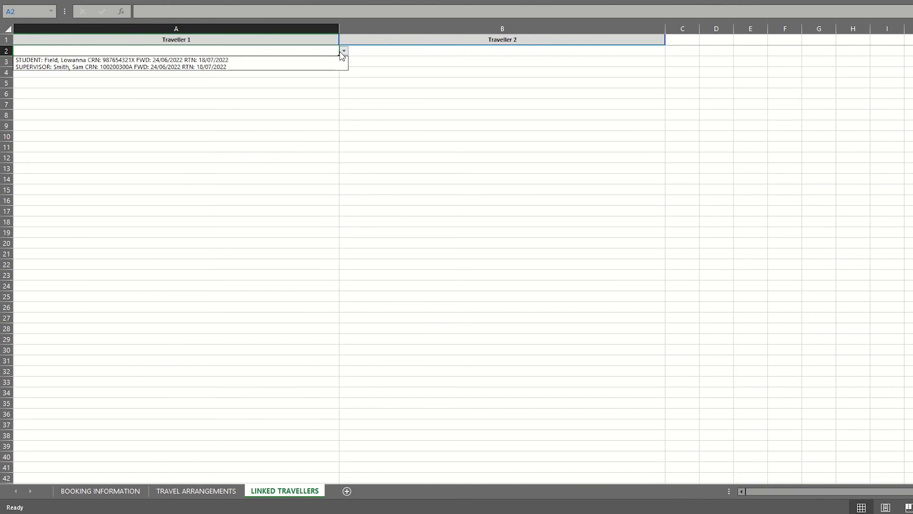
{"action": "left_click", "coordinate": [305, 60]}
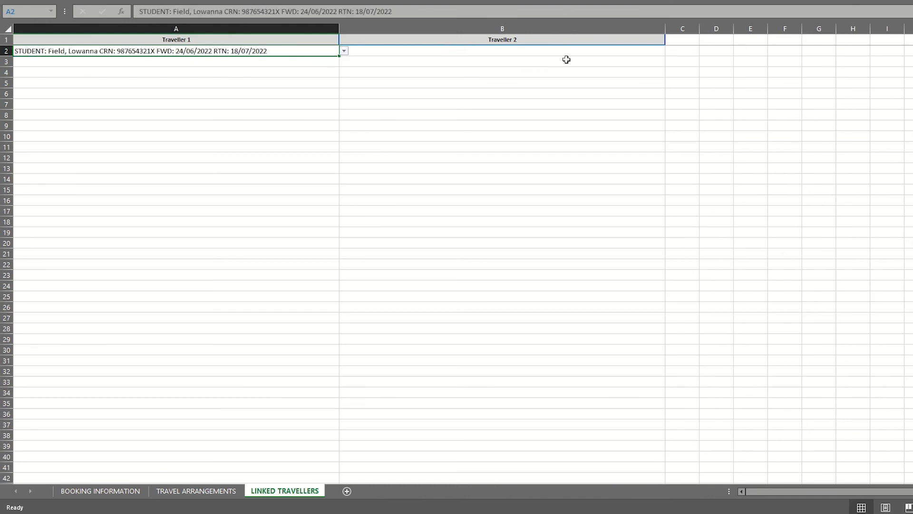
{"action": "left_click", "coordinate": [597, 53]}
{"action": "left_click", "coordinate": [670, 51]}
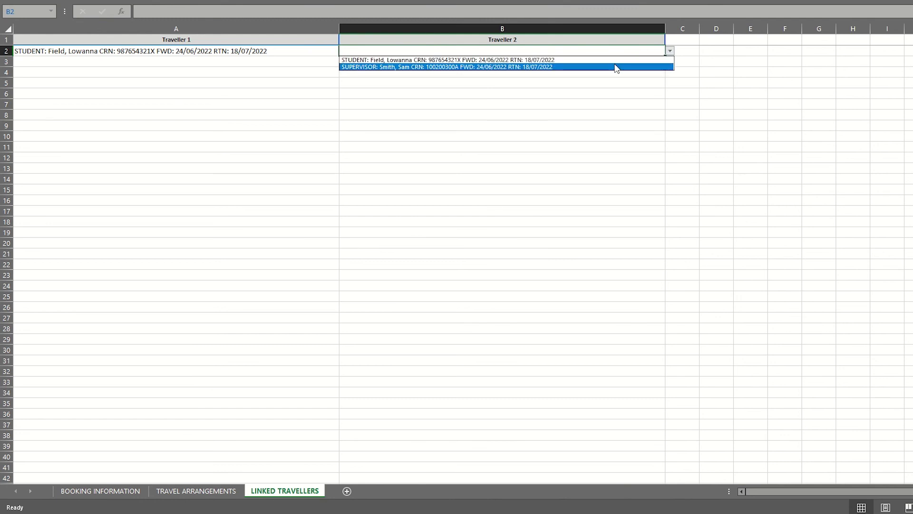
{"action": "left_click", "coordinate": [617, 67]}
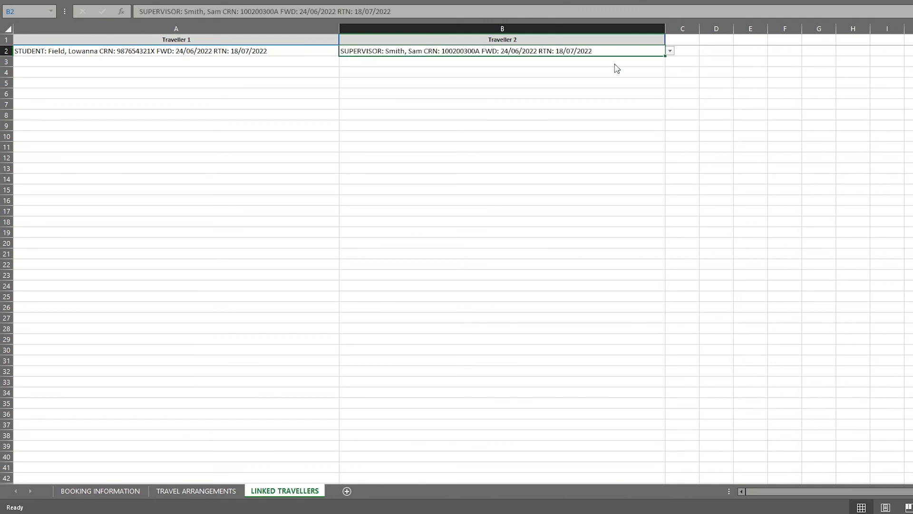